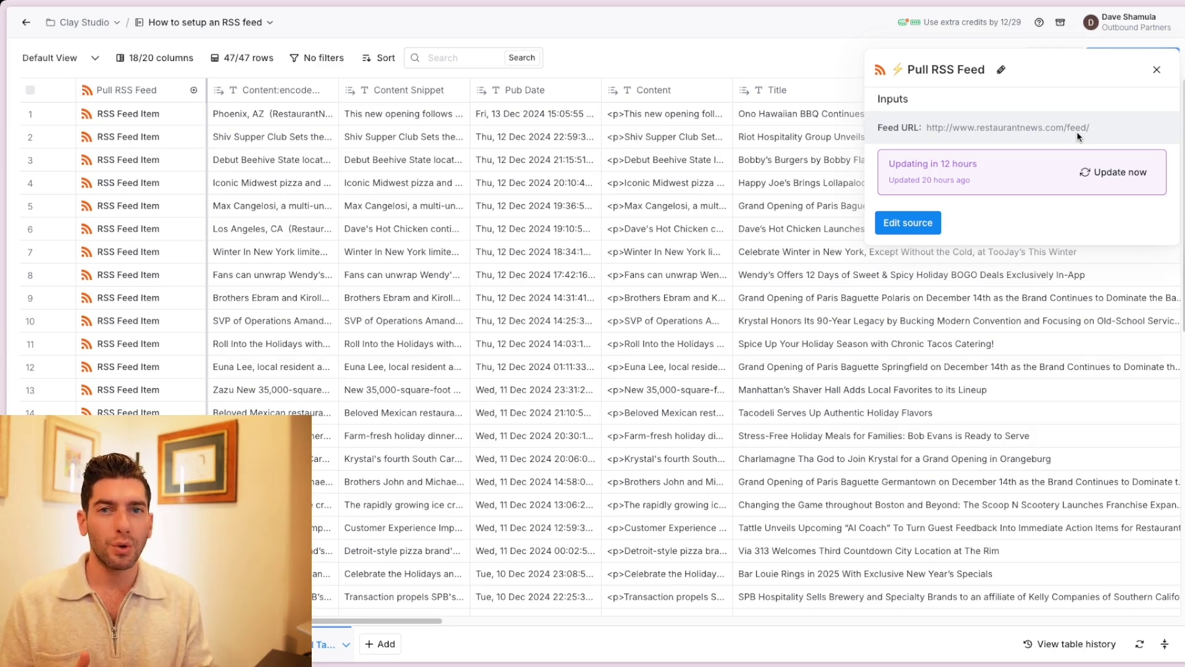
Open the source settings of the Pull RSS Feed column to review its feed URL and update schedule, then close them.
key("Escape")
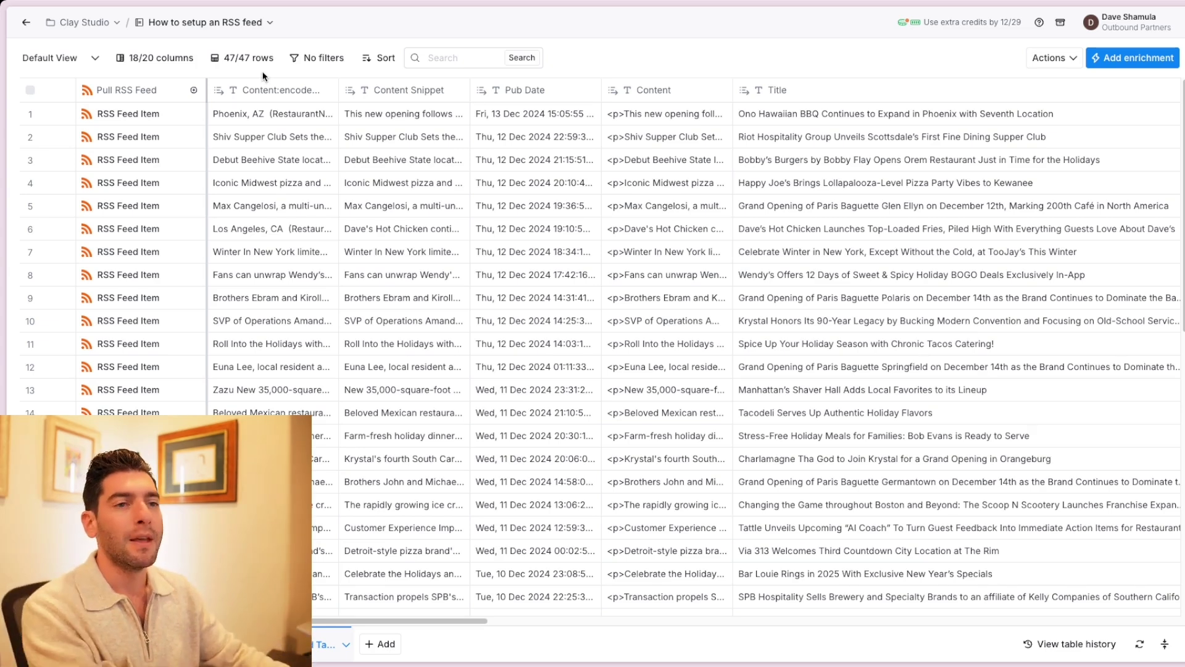
mouse_move(212, 95)
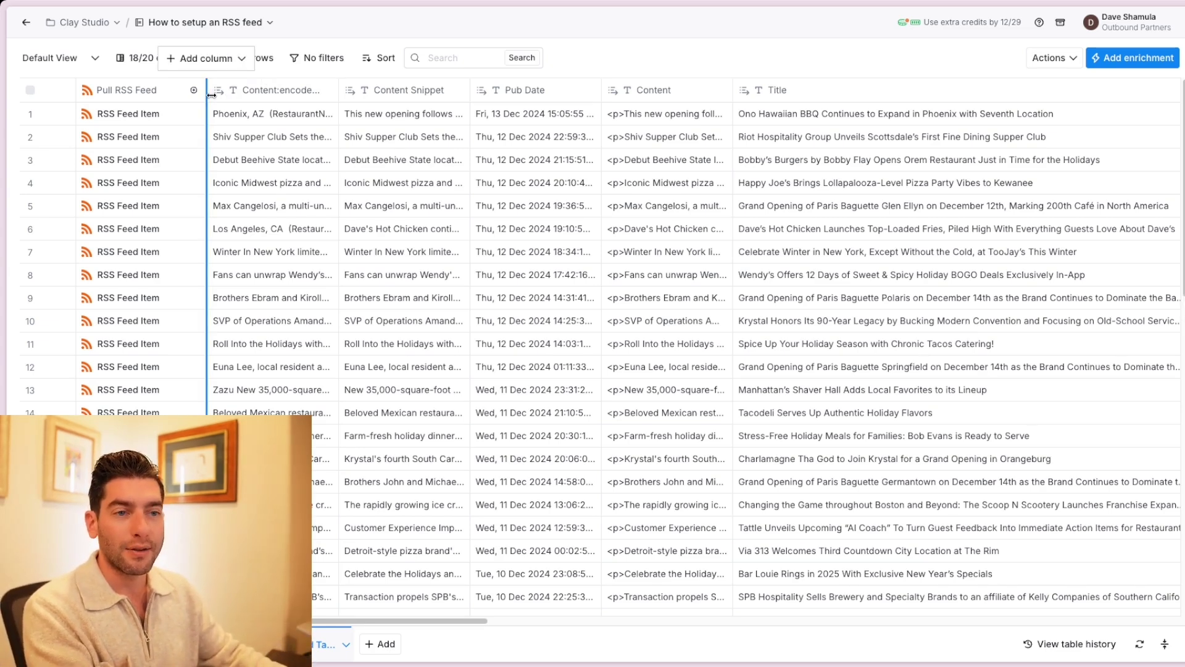
left_click(166, 94)
mouse_move(149, 180)
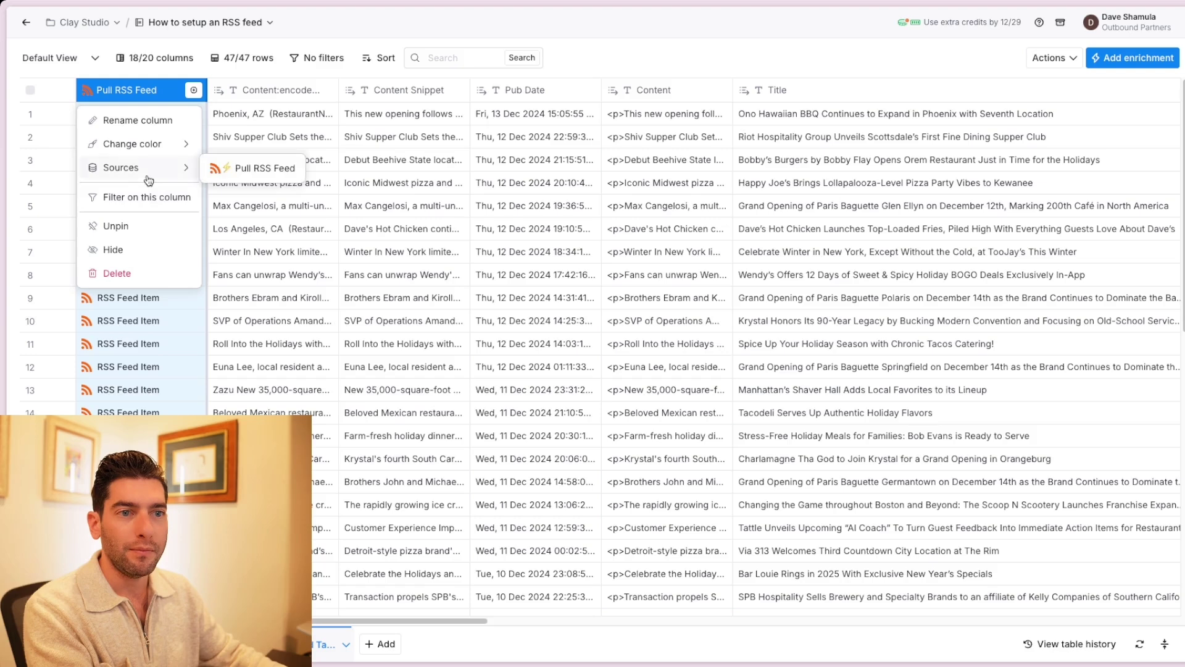
left_click(263, 168)
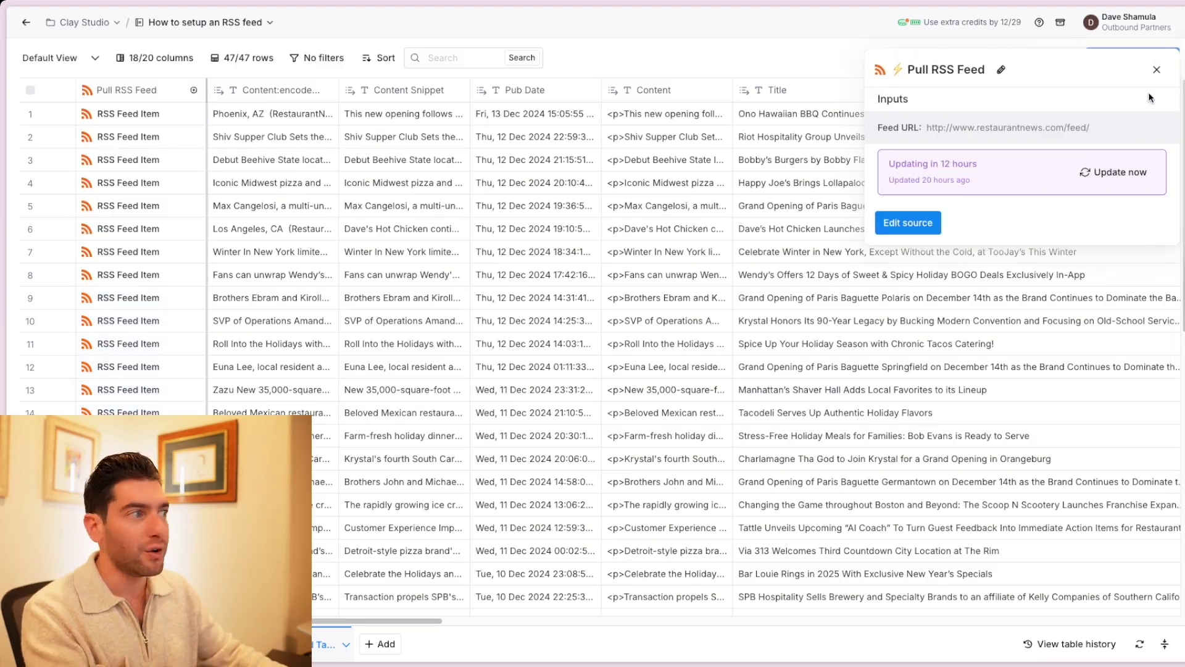
left_click(1157, 70)
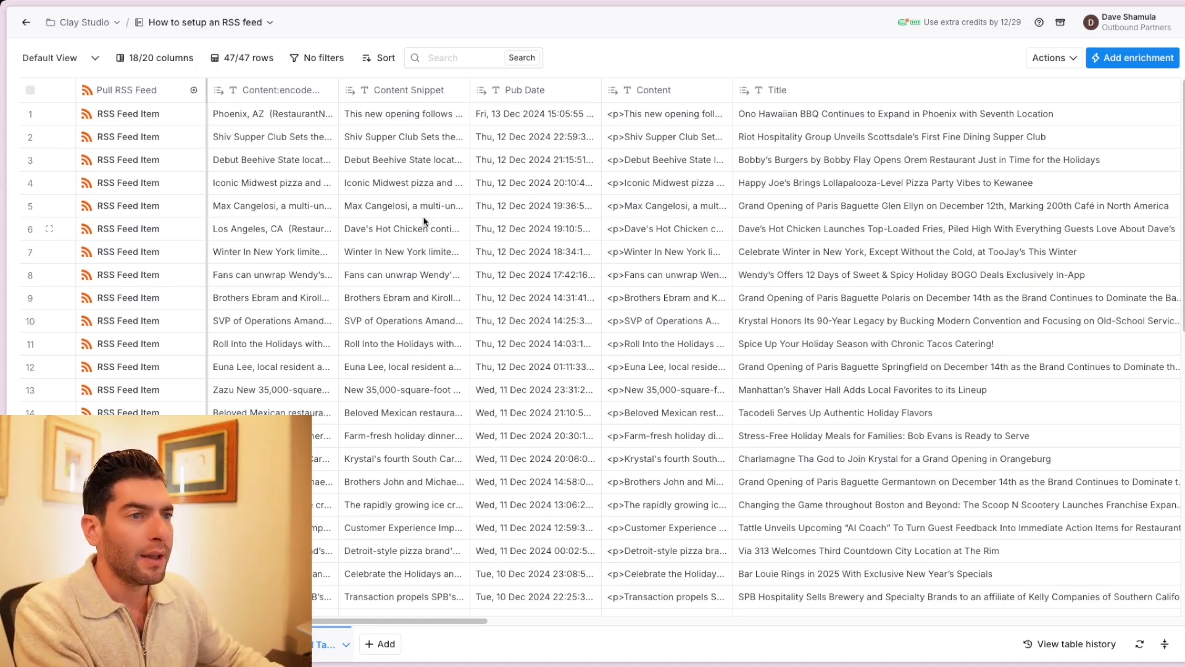
Examine the first feed item's Content:encoded Snippet, Content Snippet and Pub Date values.
scroll(419, 216, "right", 2)
scroll(420, 214, "right", 3)
scroll(420, 215, "left", 4)
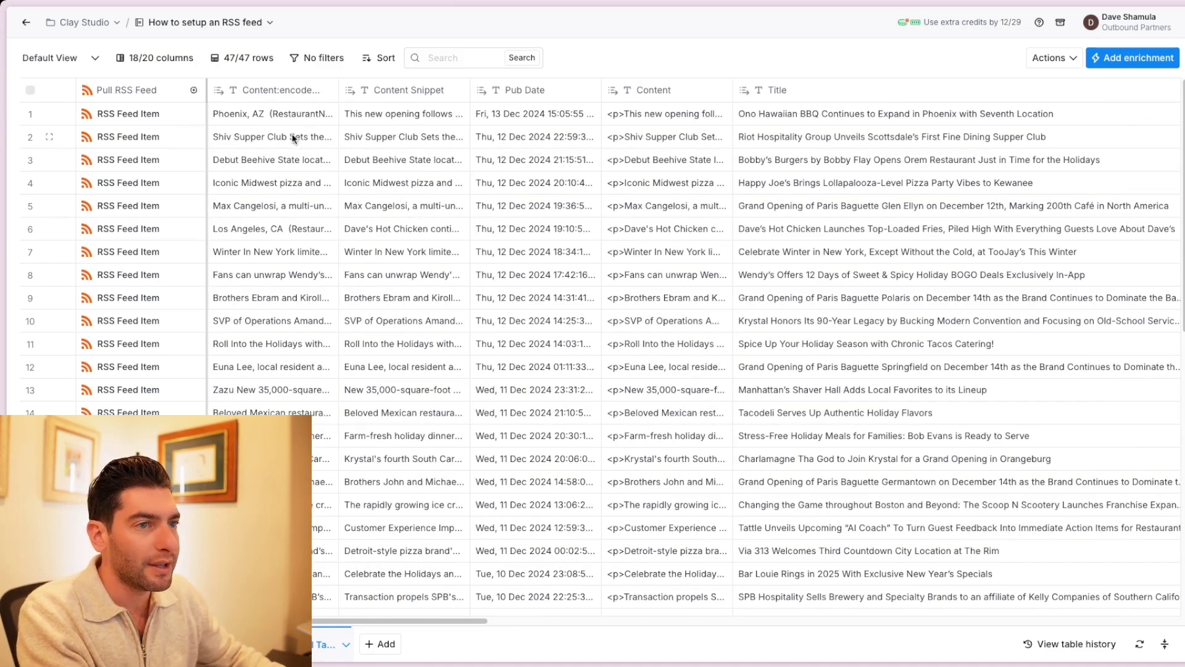
left_click(311, 121)
left_click(312, 121)
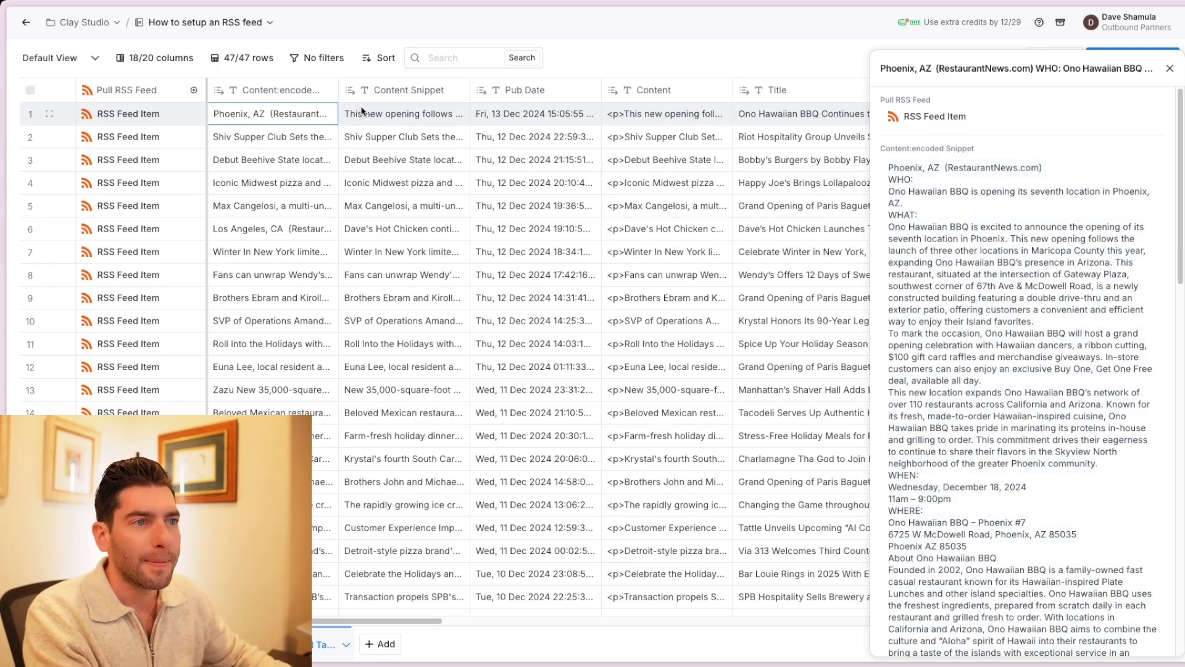
left_click(366, 108)
double_click(406, 114)
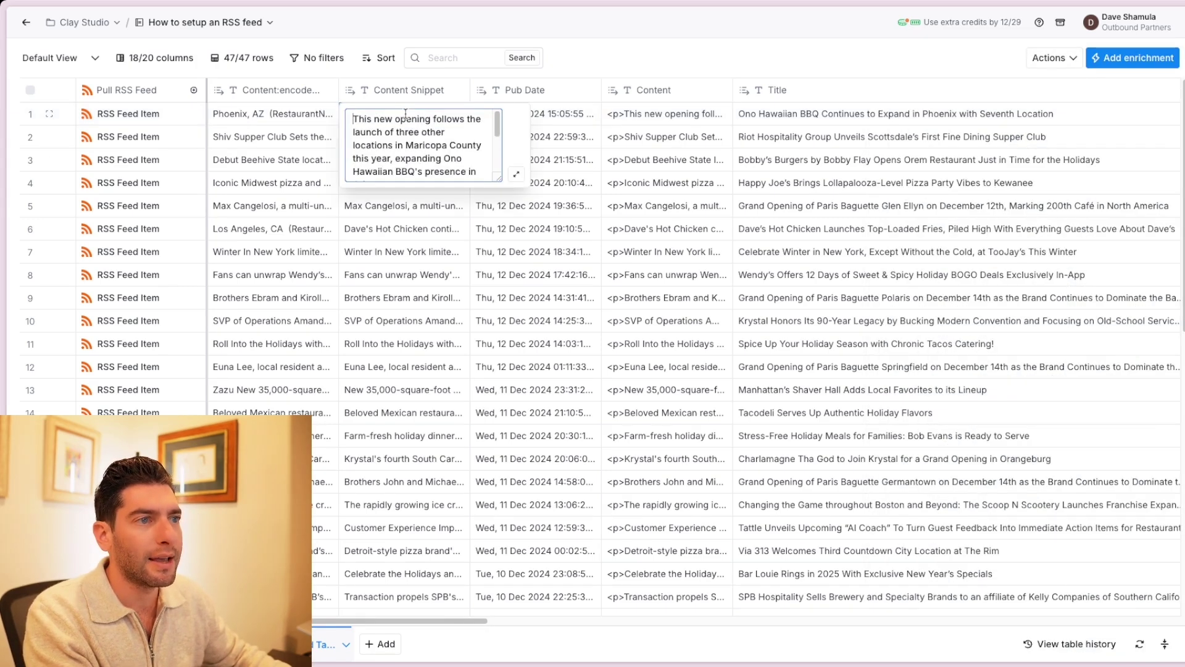
left_click(561, 119)
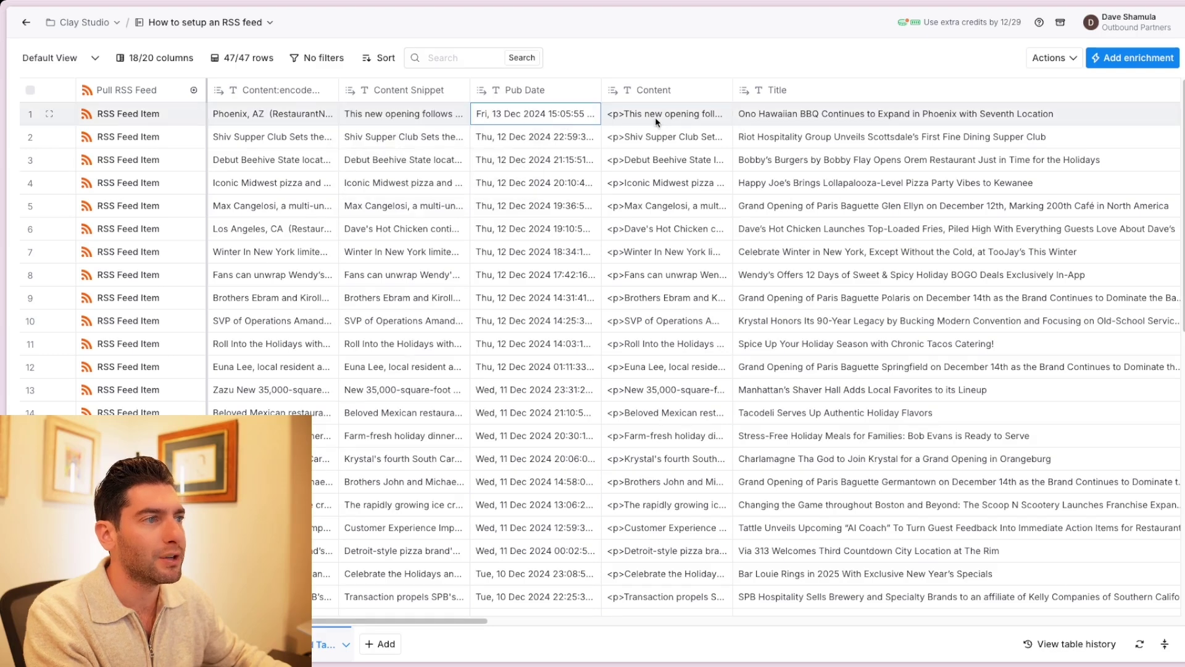
Review the Restaurant Expansion Analysis column's model and prompt, and compare its answers with the article titles.
scroll(786, 116, "right", 6)
scroll(782, 128, "right", 6)
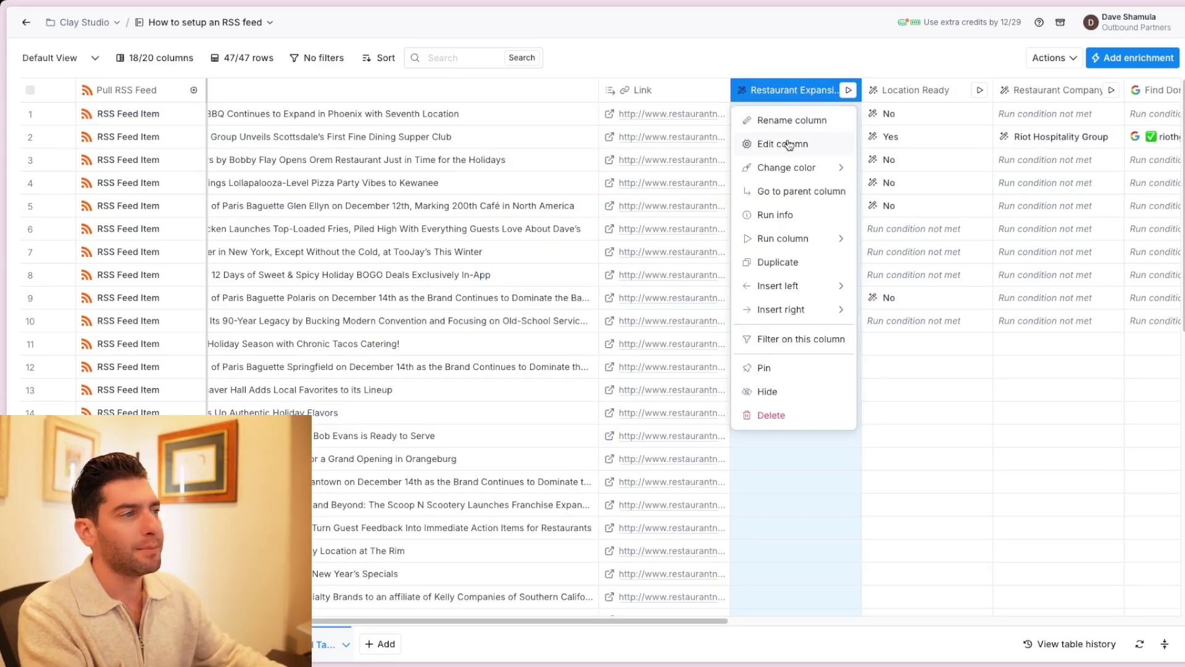
left_click(789, 145)
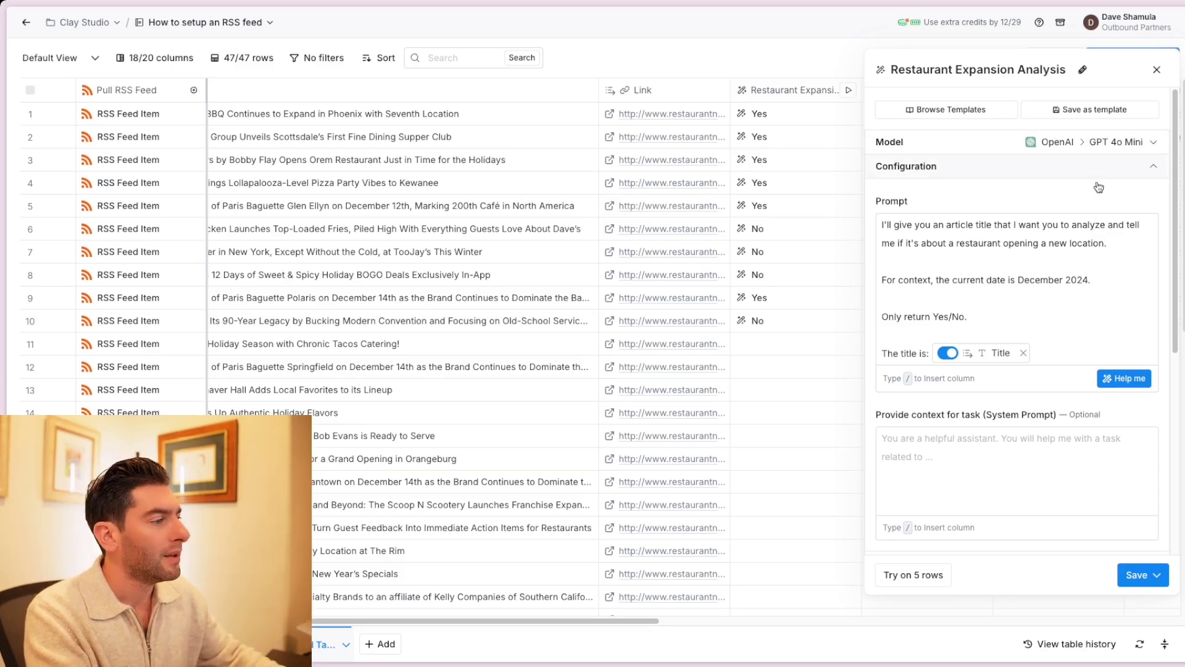
left_click(1156, 70)
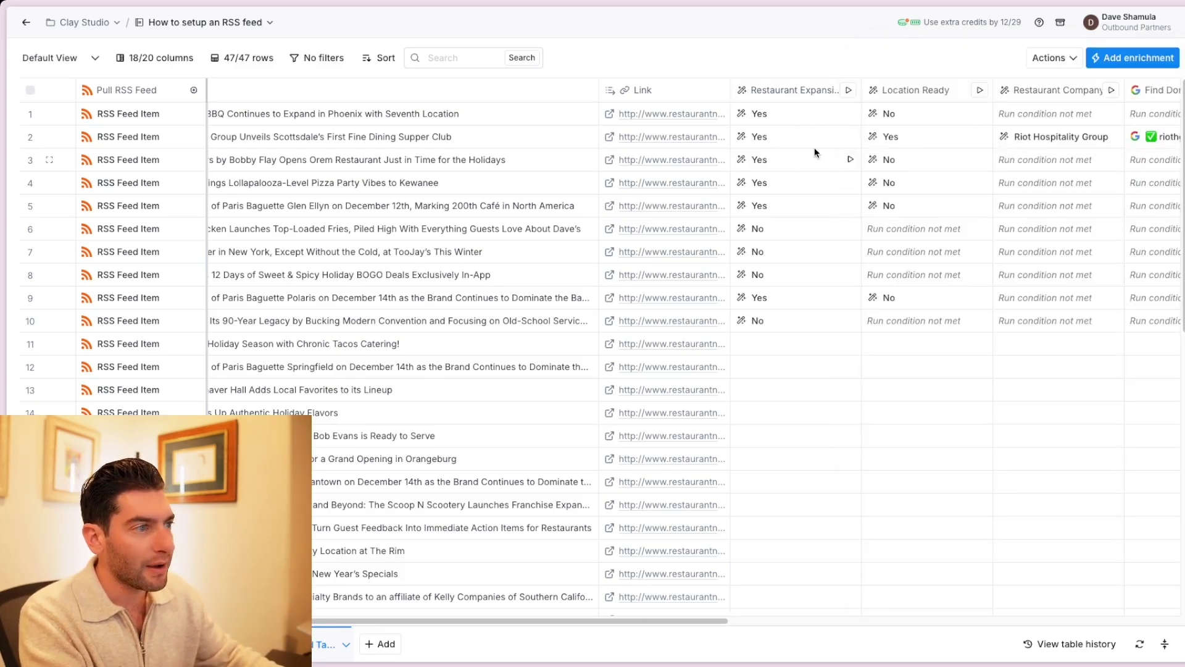
scroll(639, 117, "left", 5)
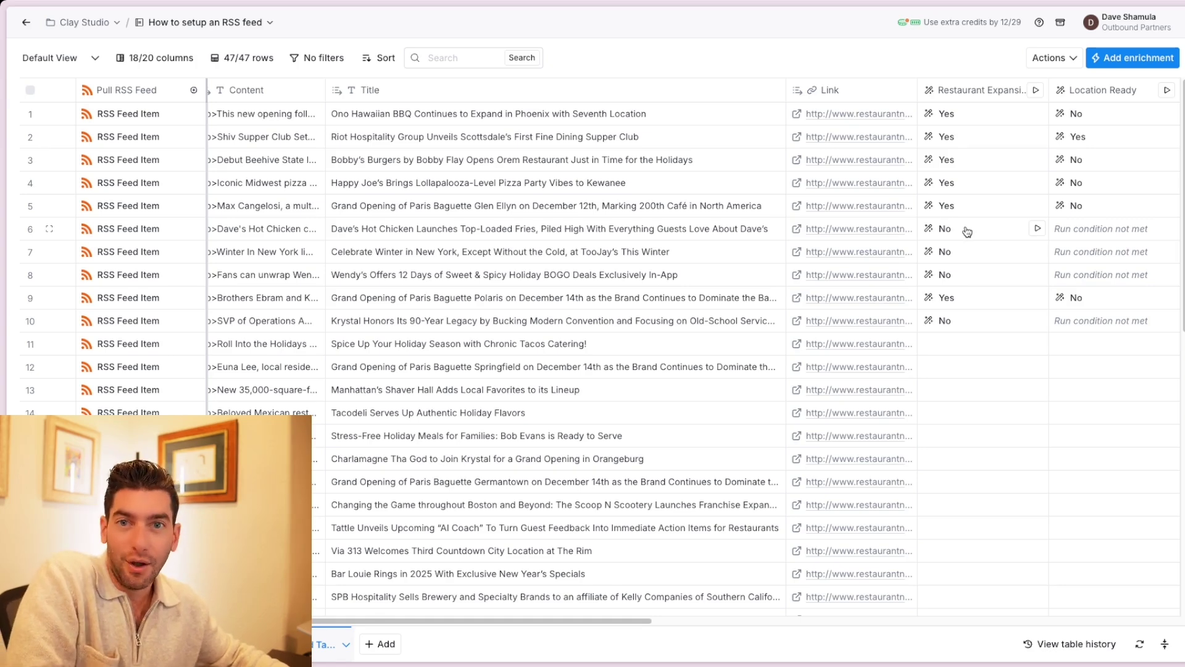
scroll(968, 228, "left", 2)
Open the Location Ready column's configuration to read its prompt and article input, then close it.
scroll(968, 228, "right", 5)
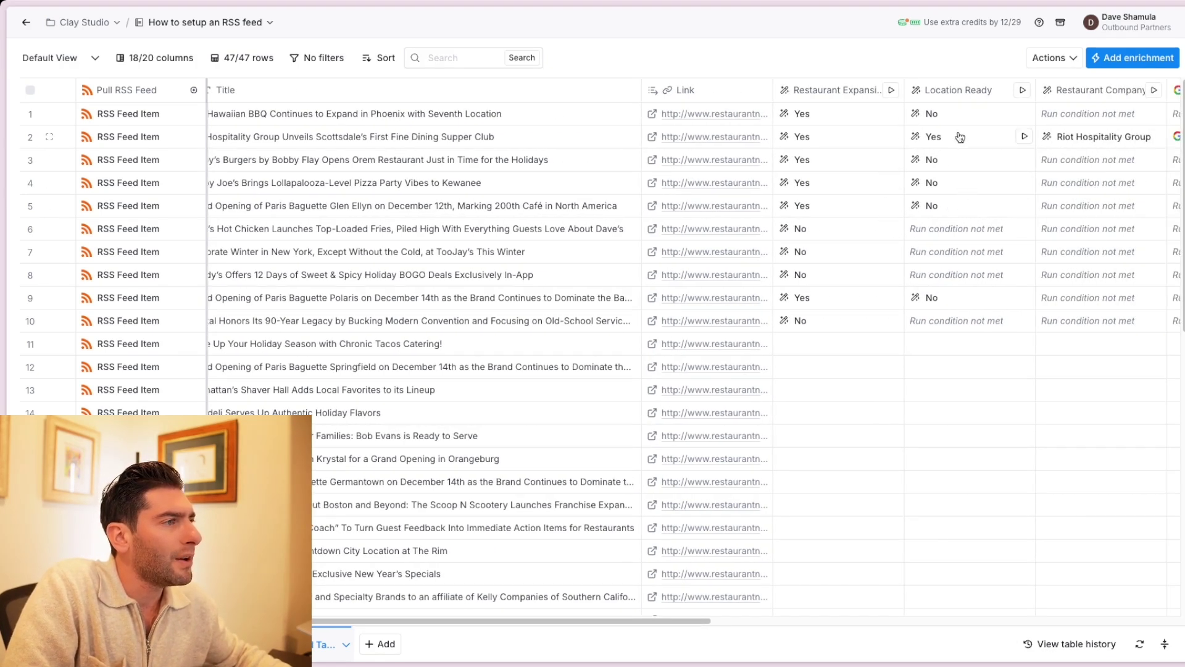
left_click(953, 91)
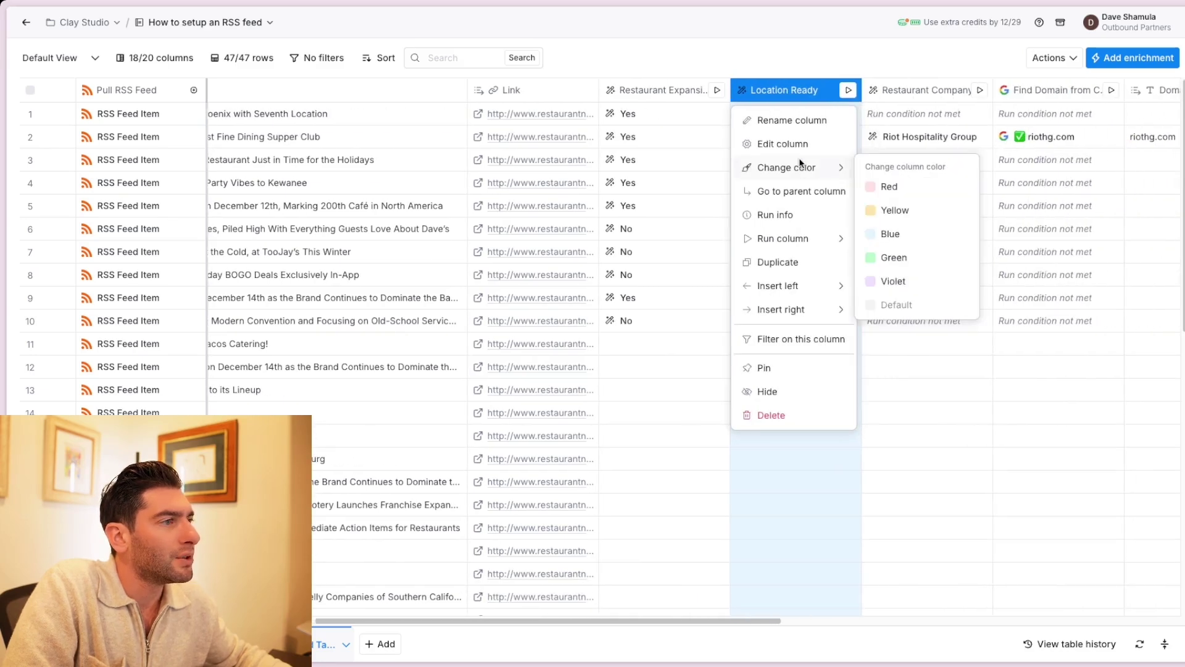
left_click(783, 143)
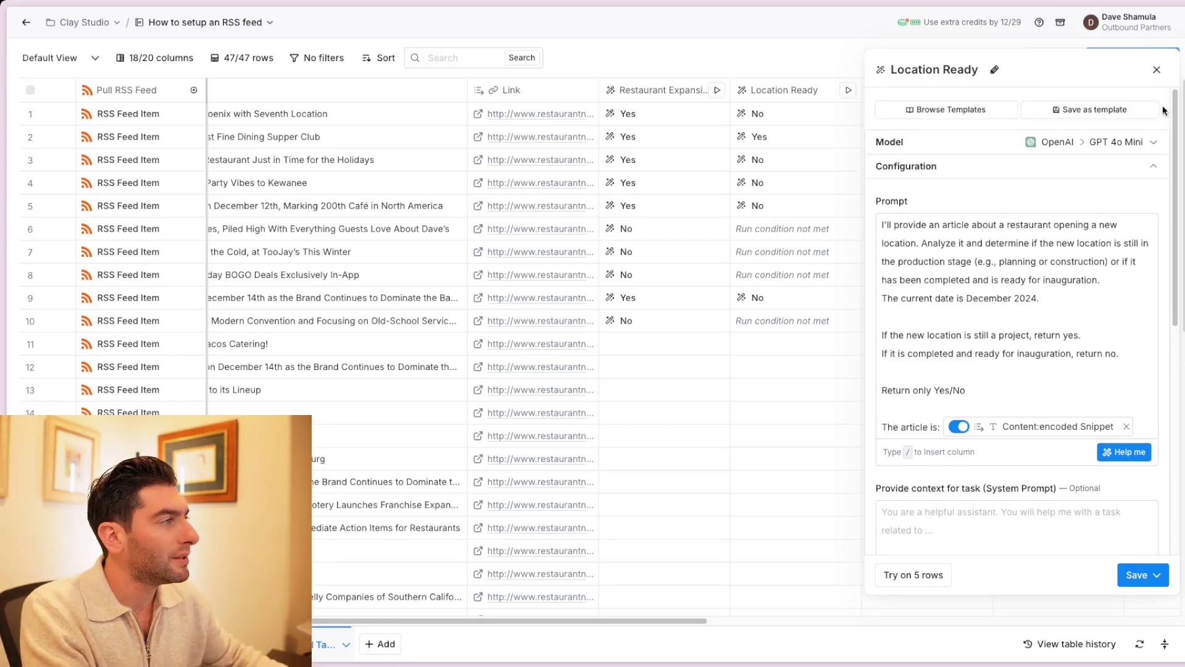
left_click(1156, 71)
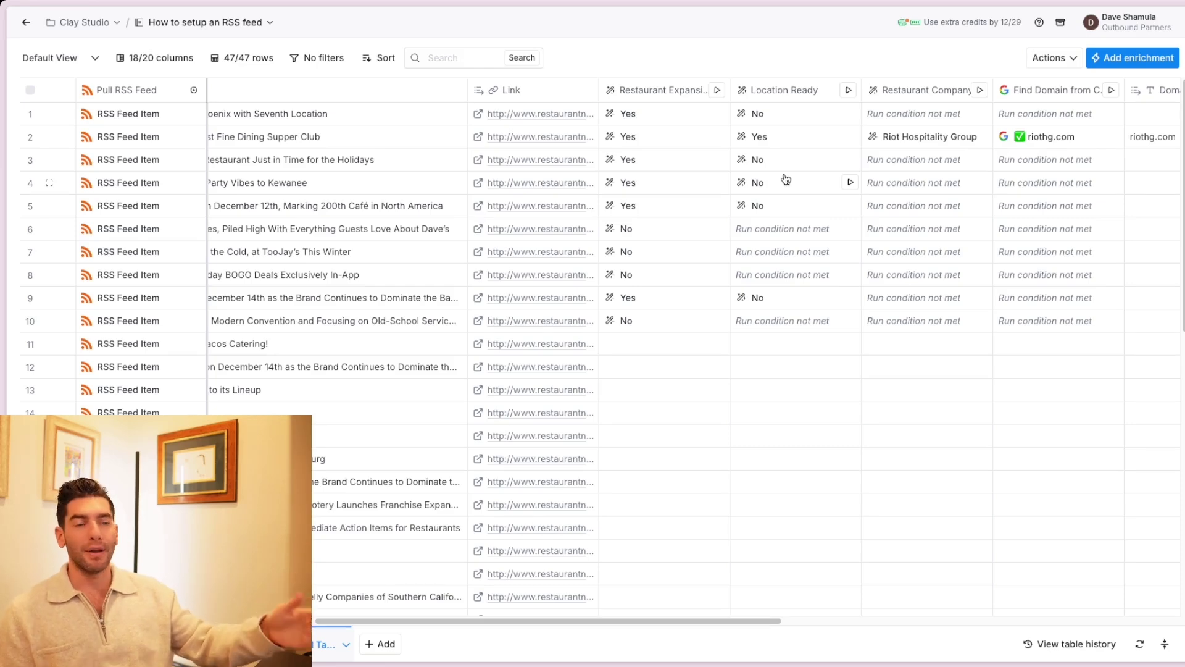
Open the Restaurant Company column's configuration to read its company-name prompt, then close it.
scroll(787, 179, "left", 3)
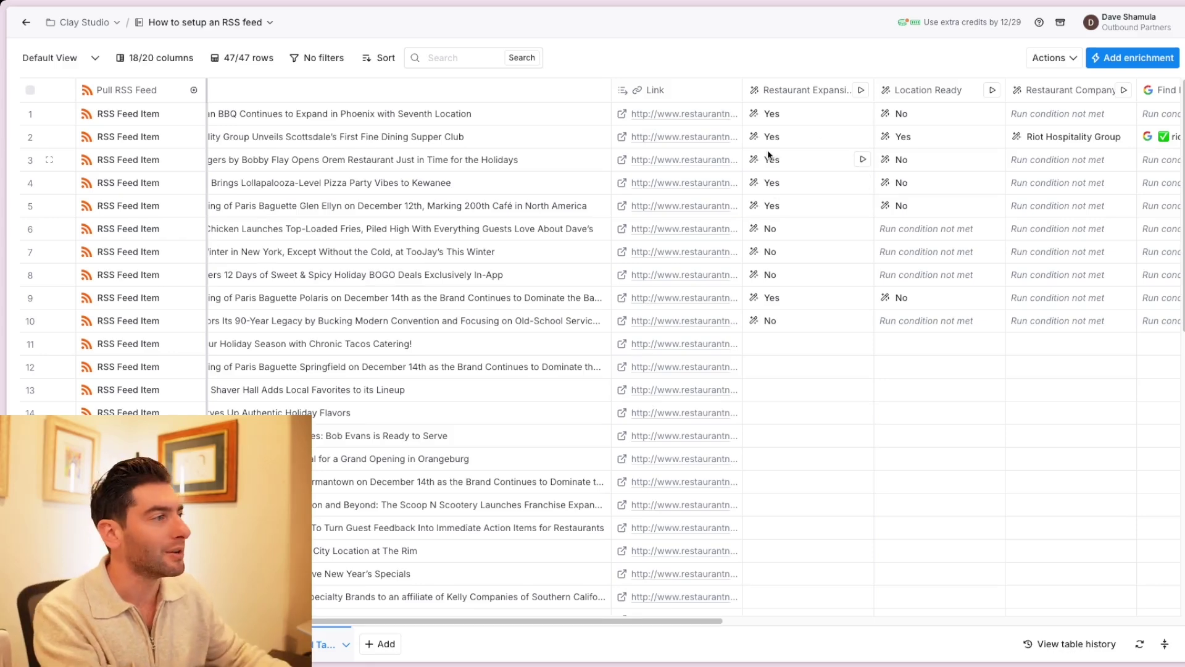
left_click(1074, 99)
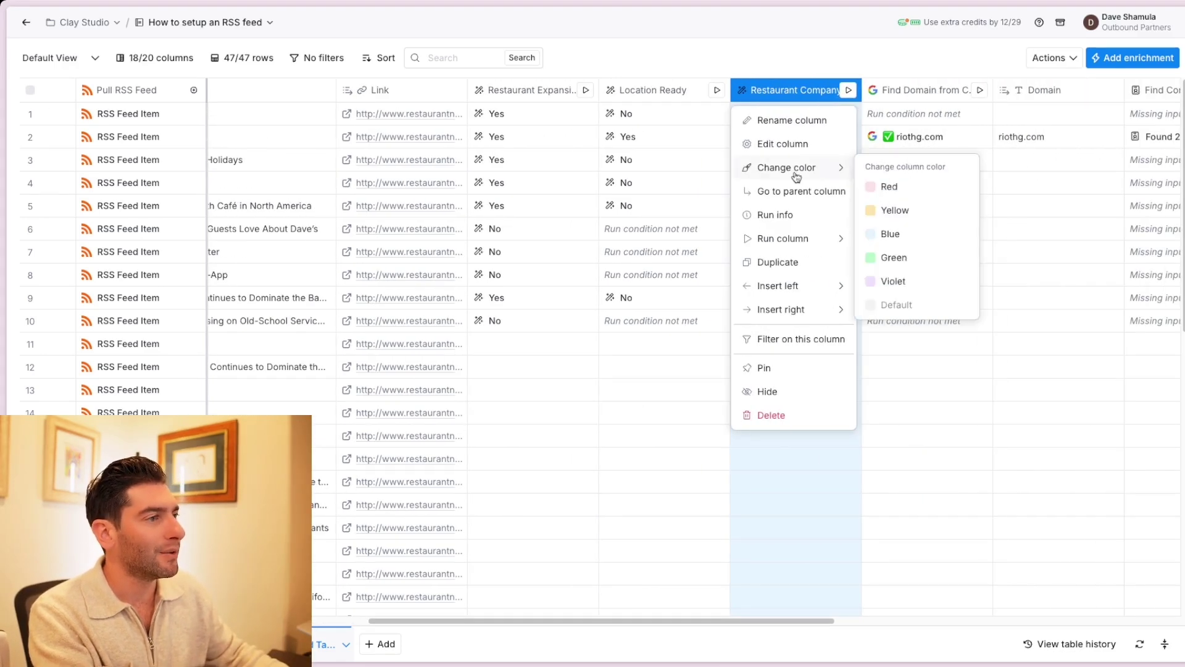
left_click(795, 147)
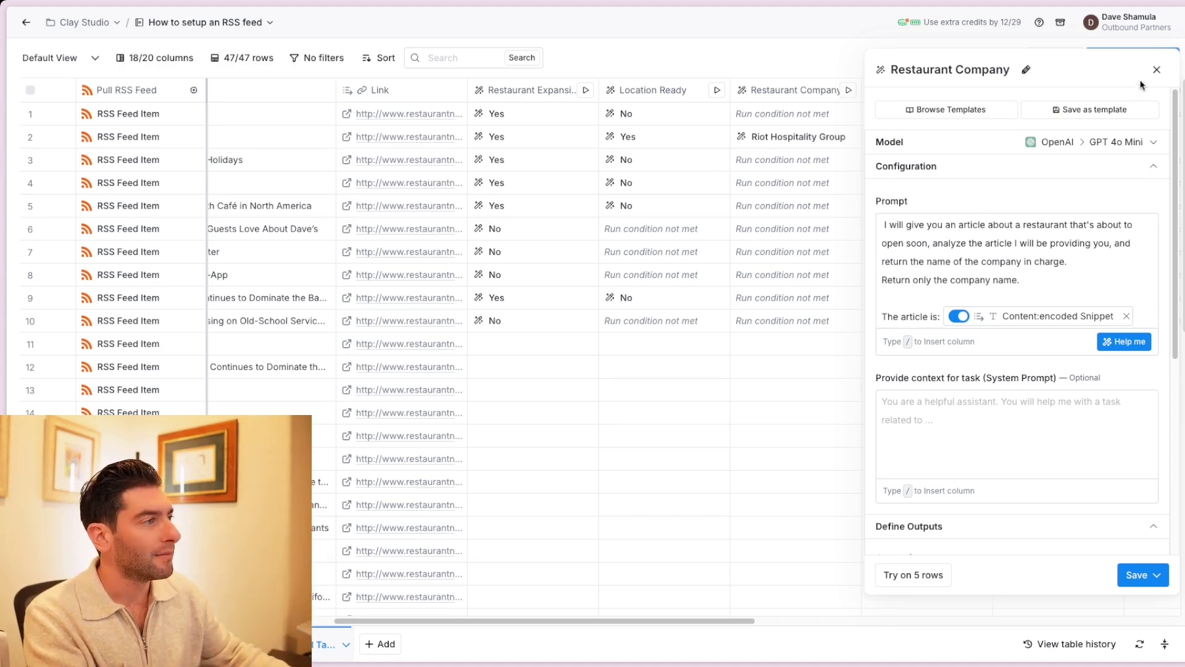
left_click(1157, 70)
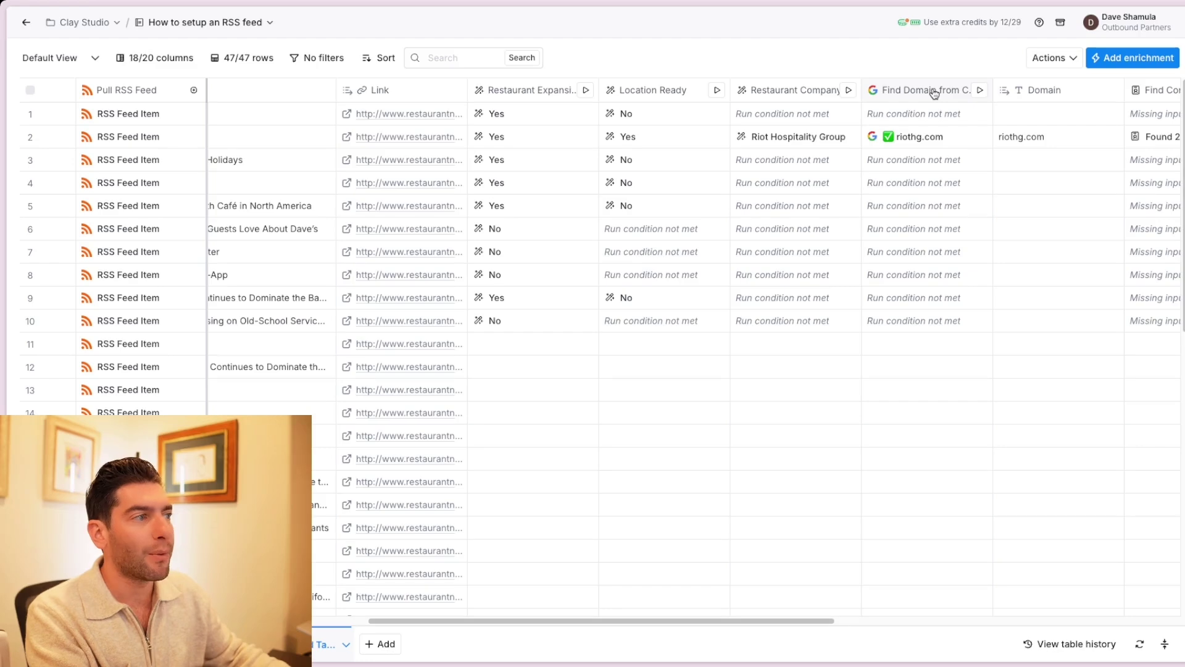
Search the available enrichments for "find domain" to locate Google's Find Domain from Company Name, then close the enrichment list.
scroll(889, 95, "right", 3)
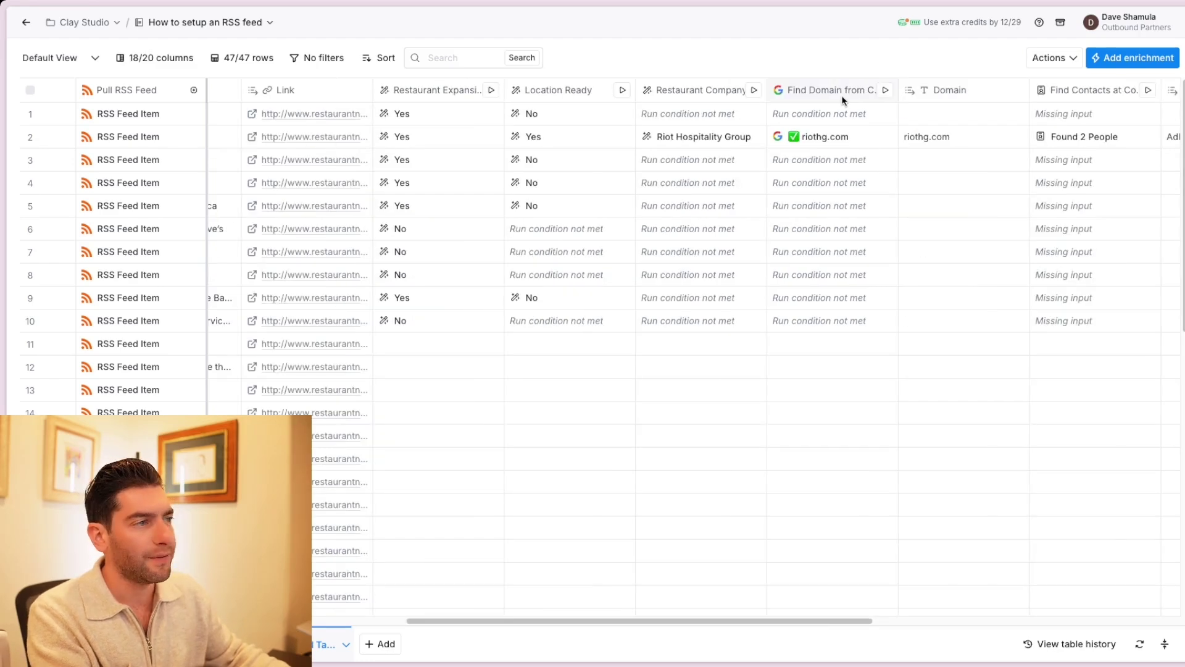
left_click(1130, 57)
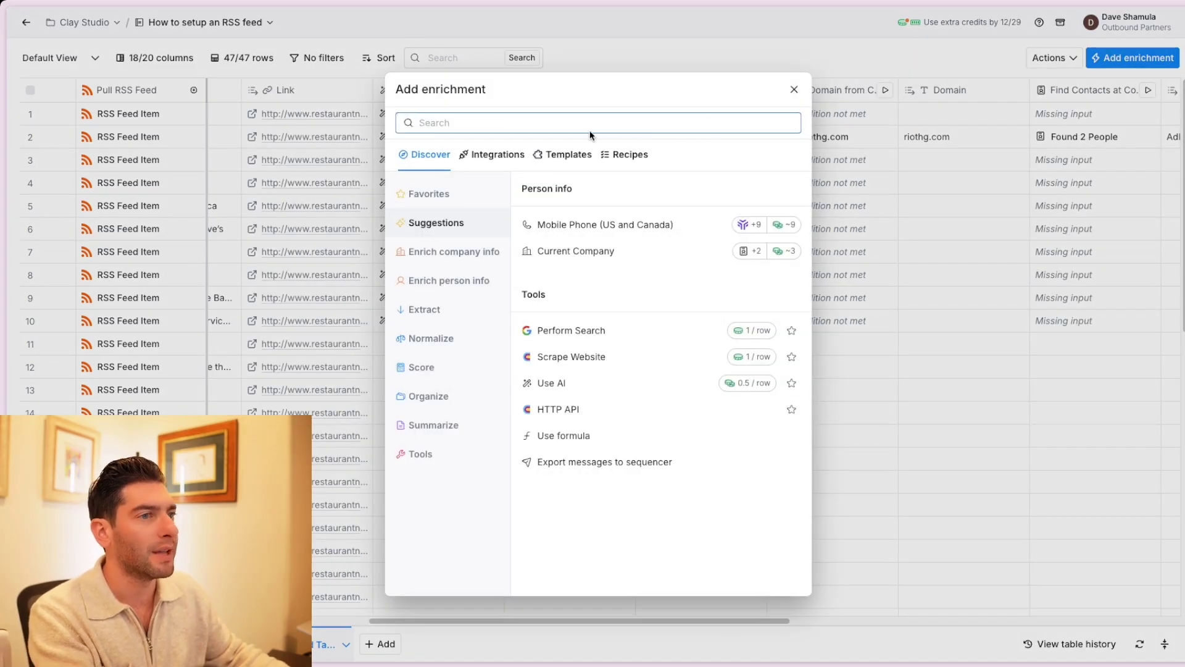
type("find domain")
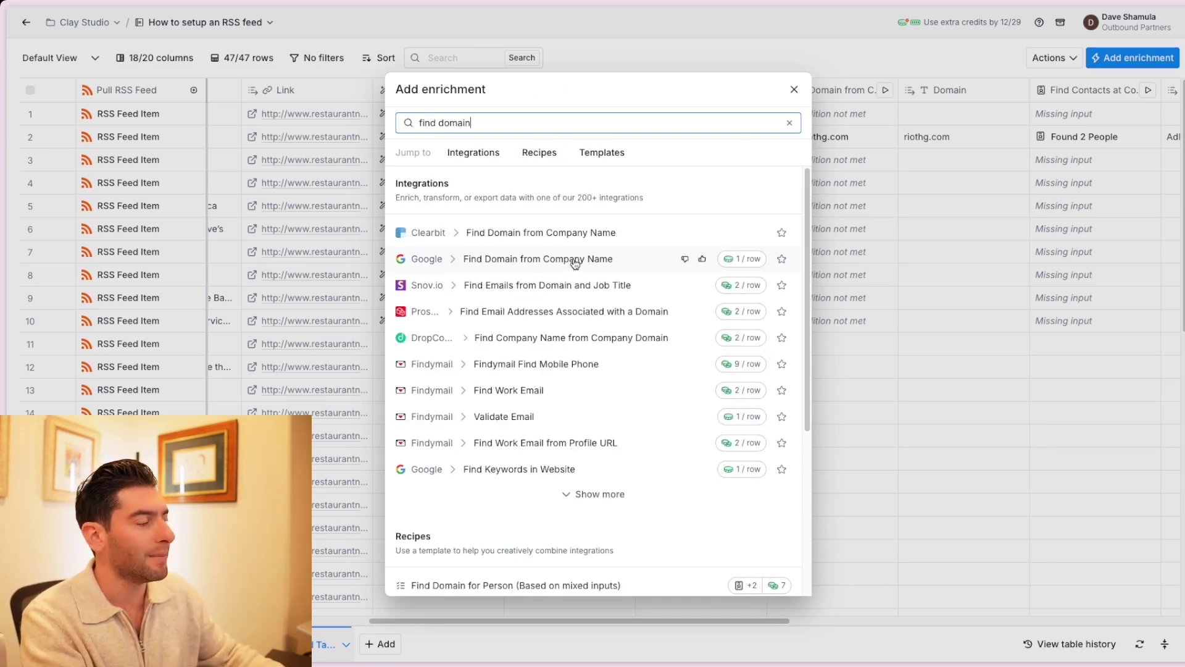
left_click(876, 69)
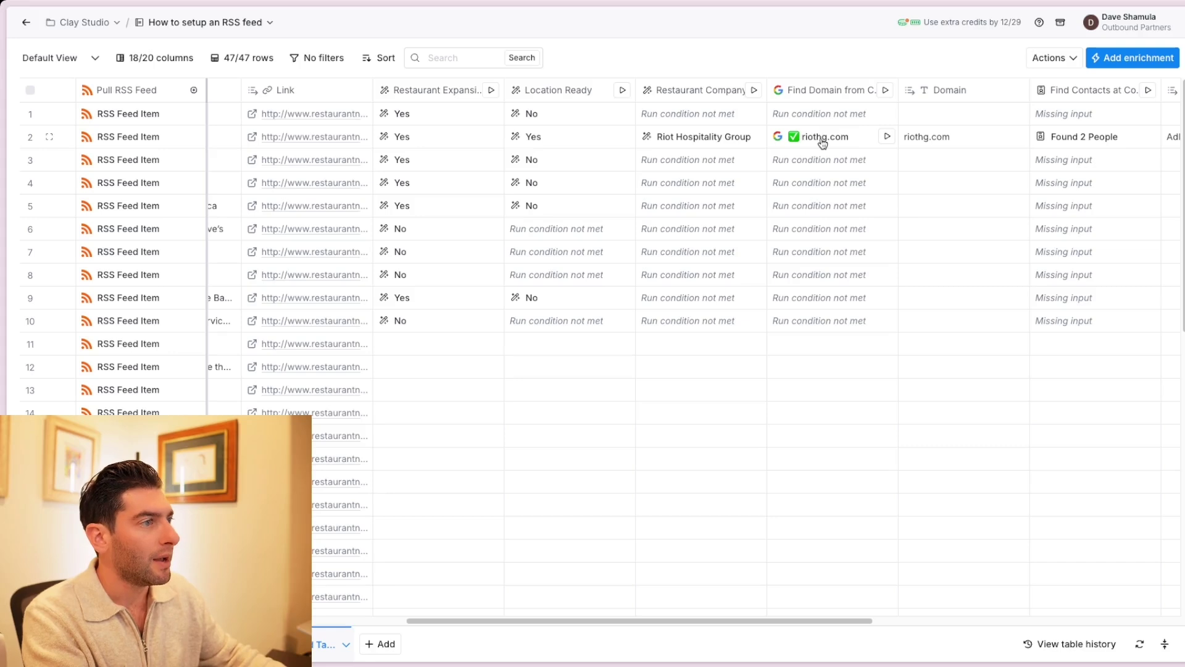
Review the Find Domain from Company Name column's company name input and run condition.
left_click(826, 91)
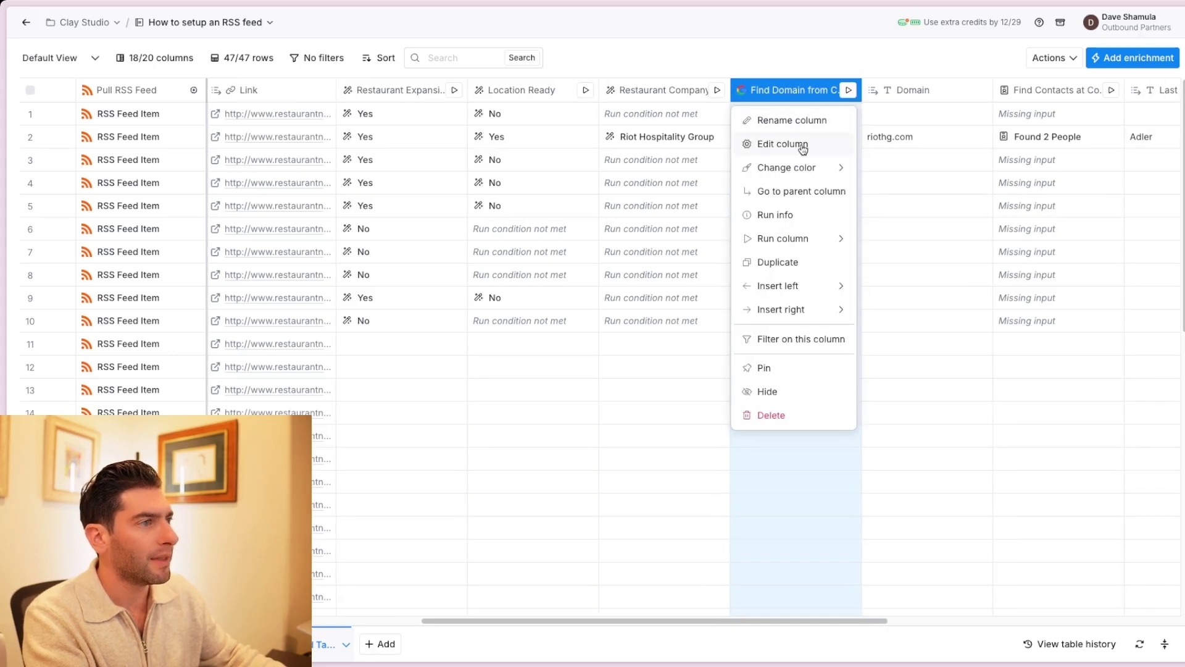
left_click(806, 146)
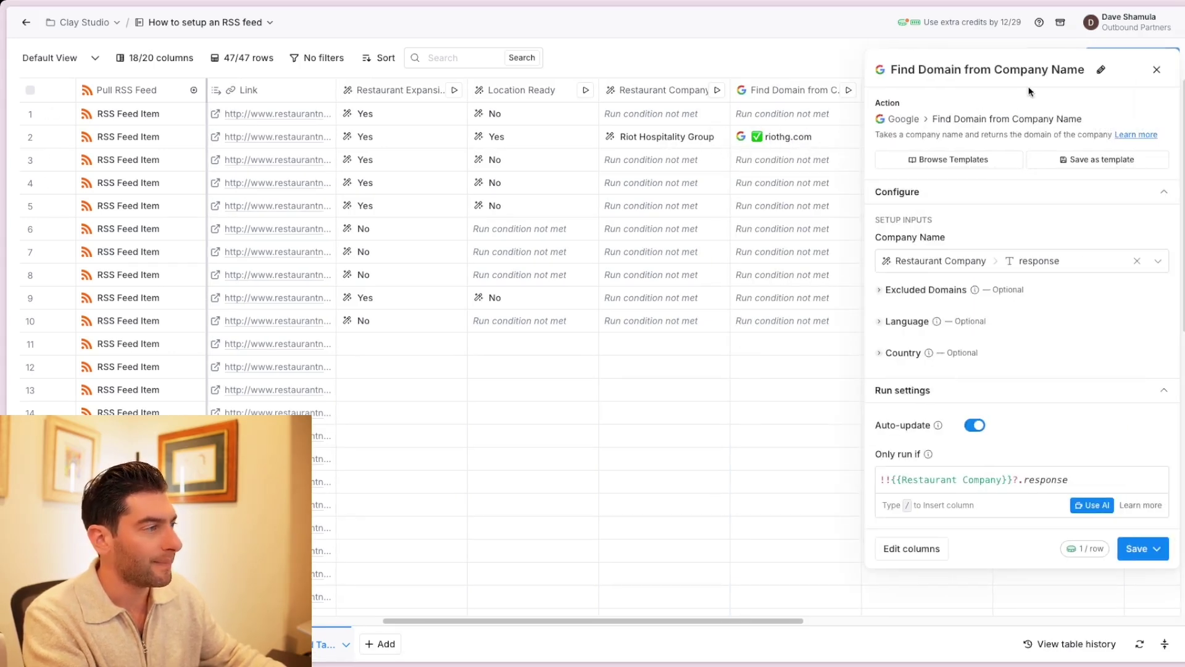
left_click(1157, 69)
Search the available enrichments for "find contacts at" and choose Find Contacts at Company.
scroll(837, 139, "right", 3)
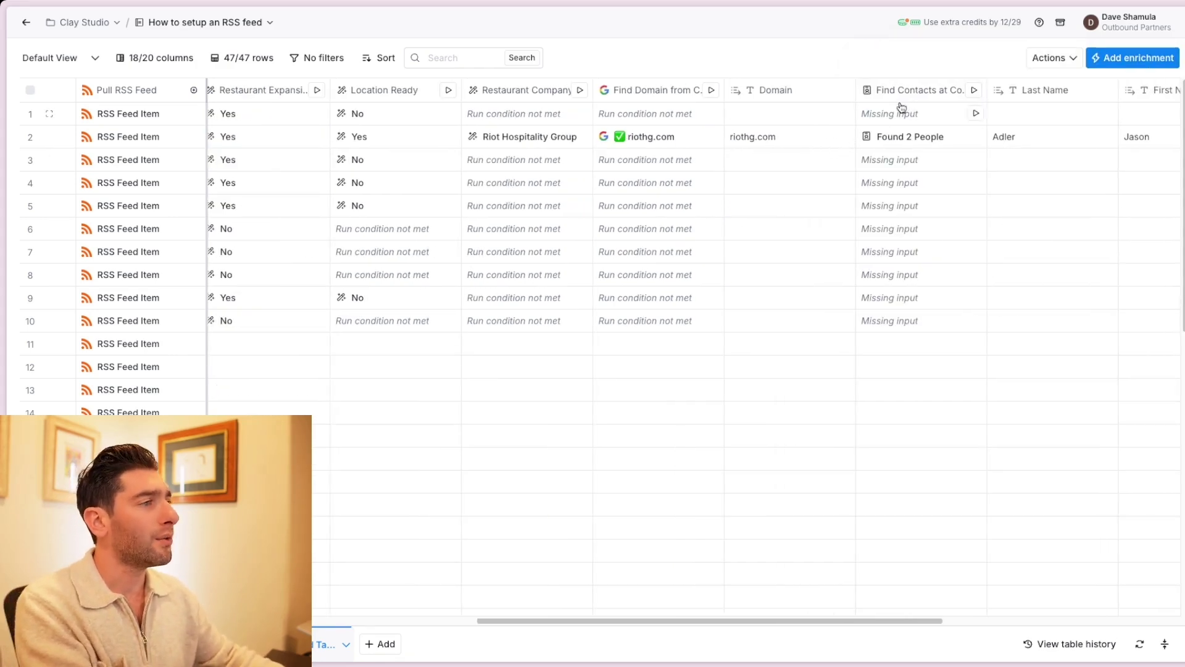
left_click(1127, 58)
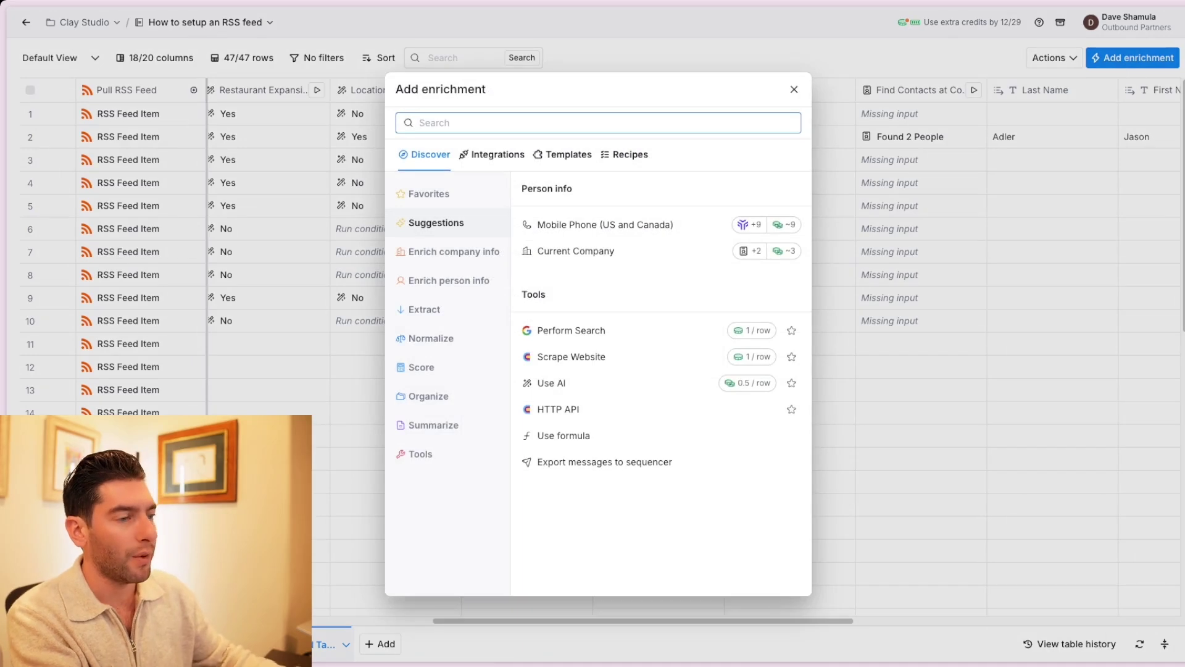
type("find contacts at")
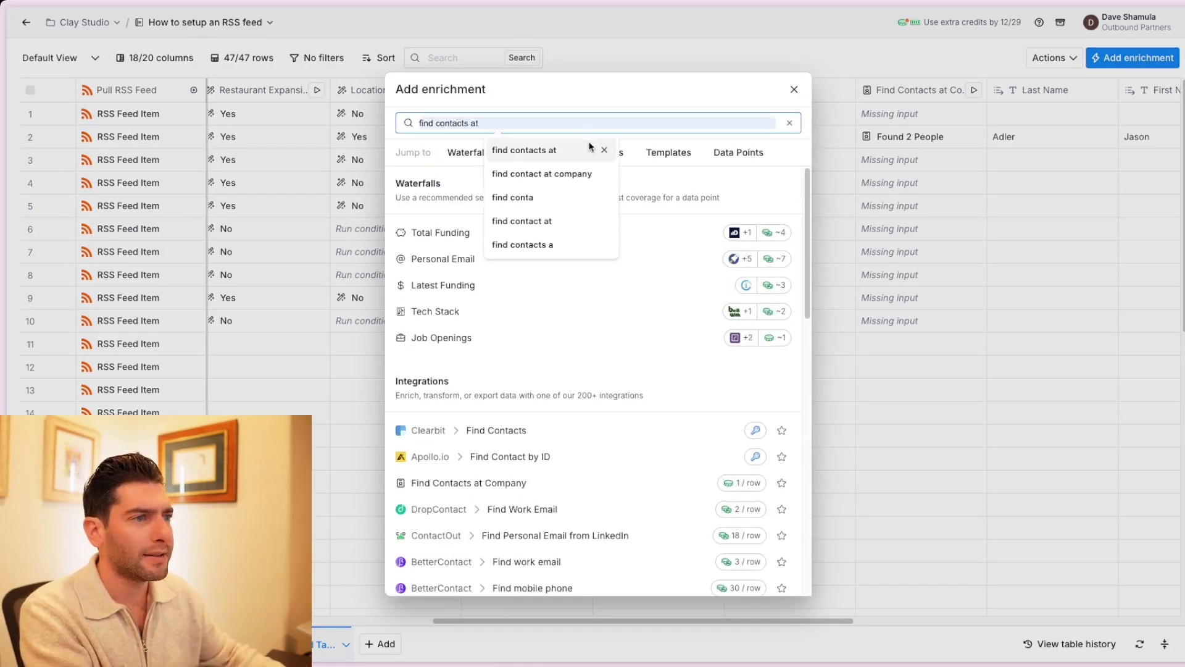
left_click(565, 150)
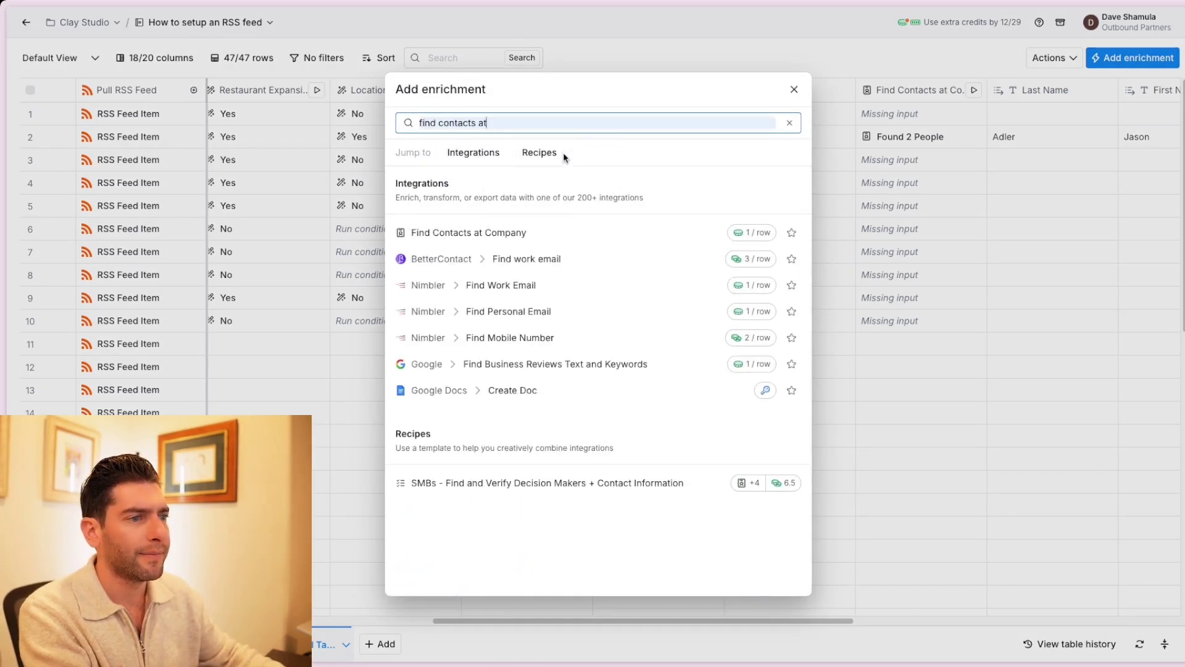
left_click(476, 240)
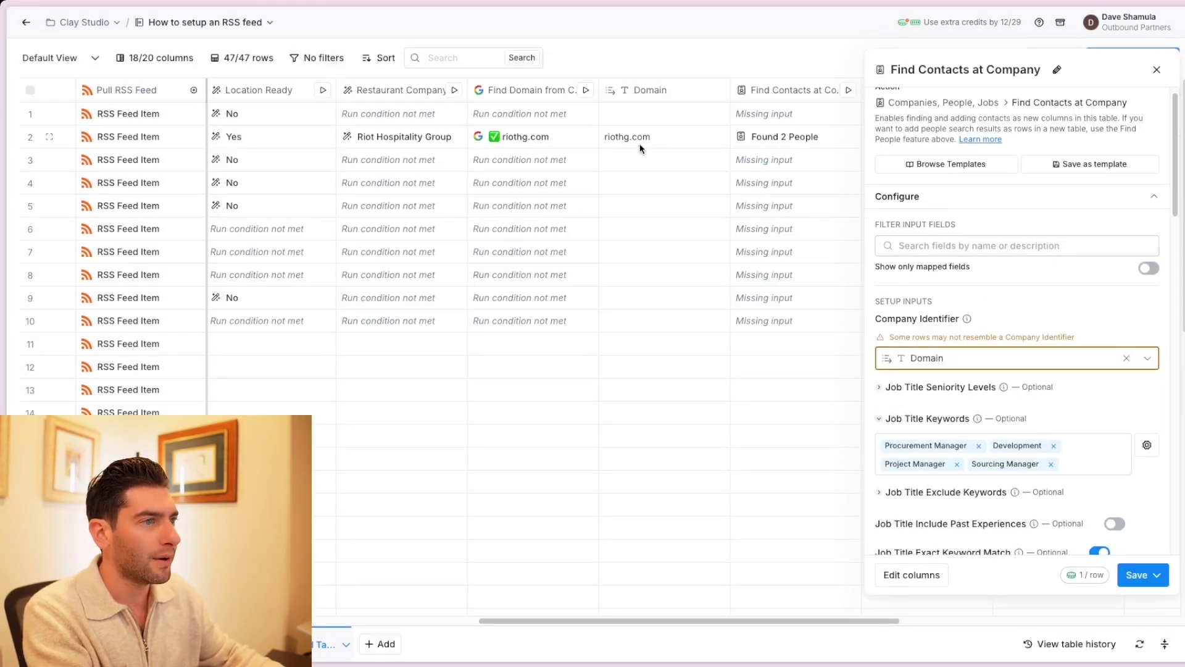
Review the company identifier and job title keywords in the Find Contacts at Company settings, then close them.
scroll(943, 412, "down", 1)
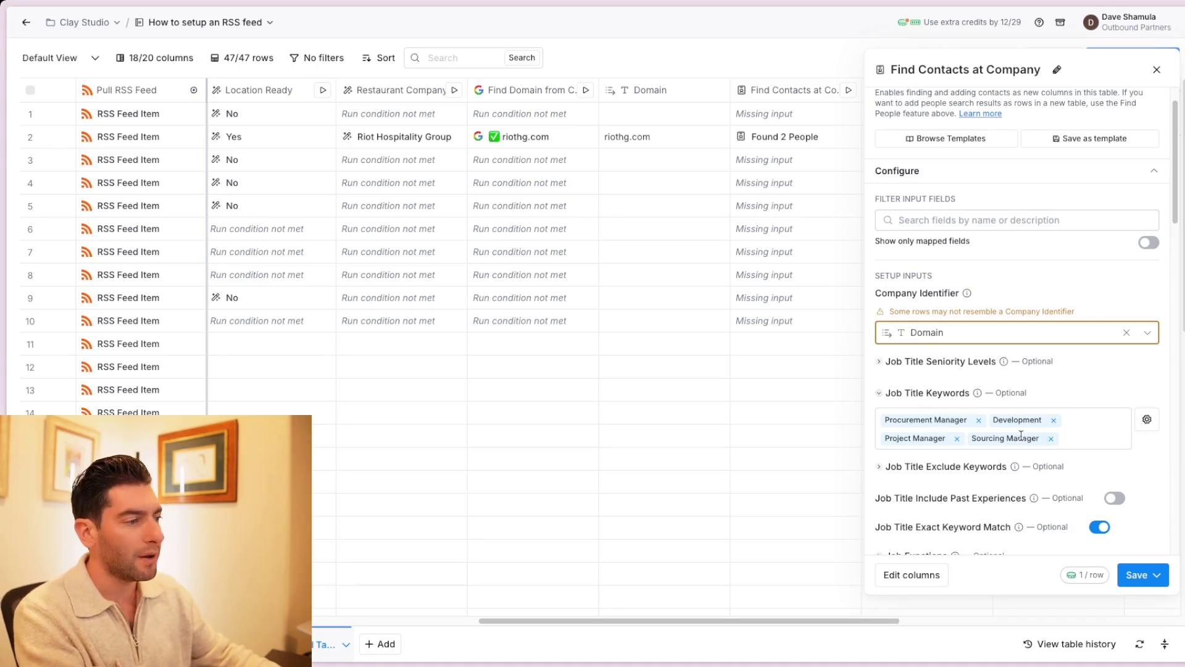
scroll(1002, 433, "down", 1)
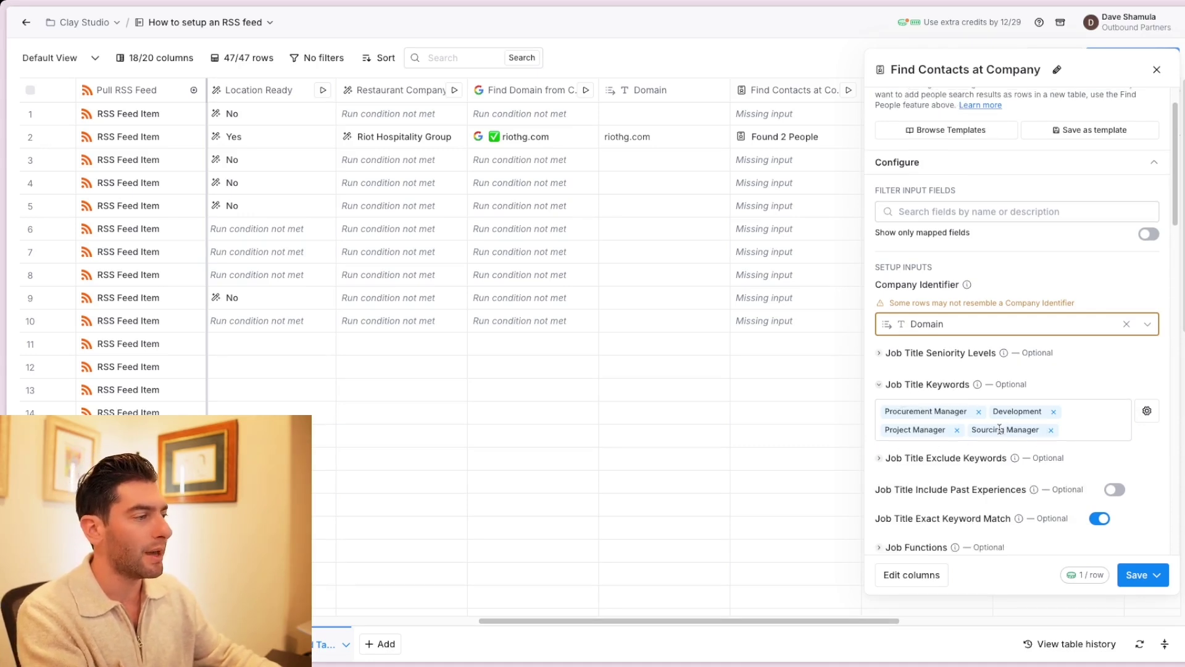
left_click(1157, 70)
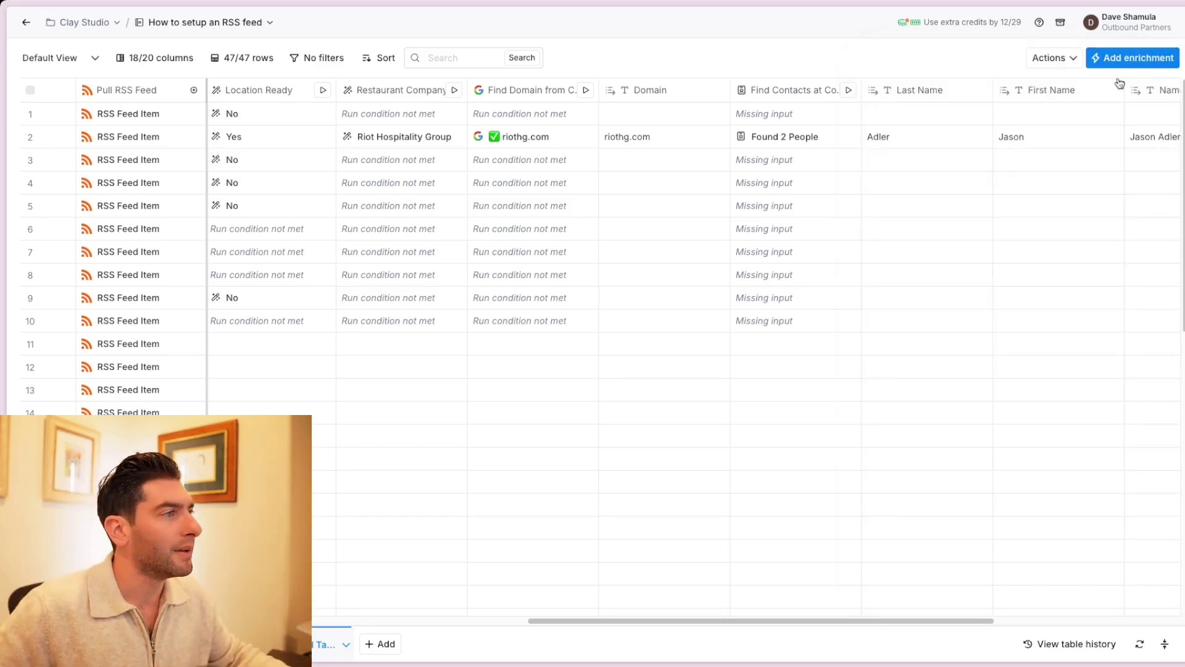
Review the Find Work Email column's full name and company domain inputs, close its settings, and select the Email cell in row 2.
scroll(873, 127, "right", 2)
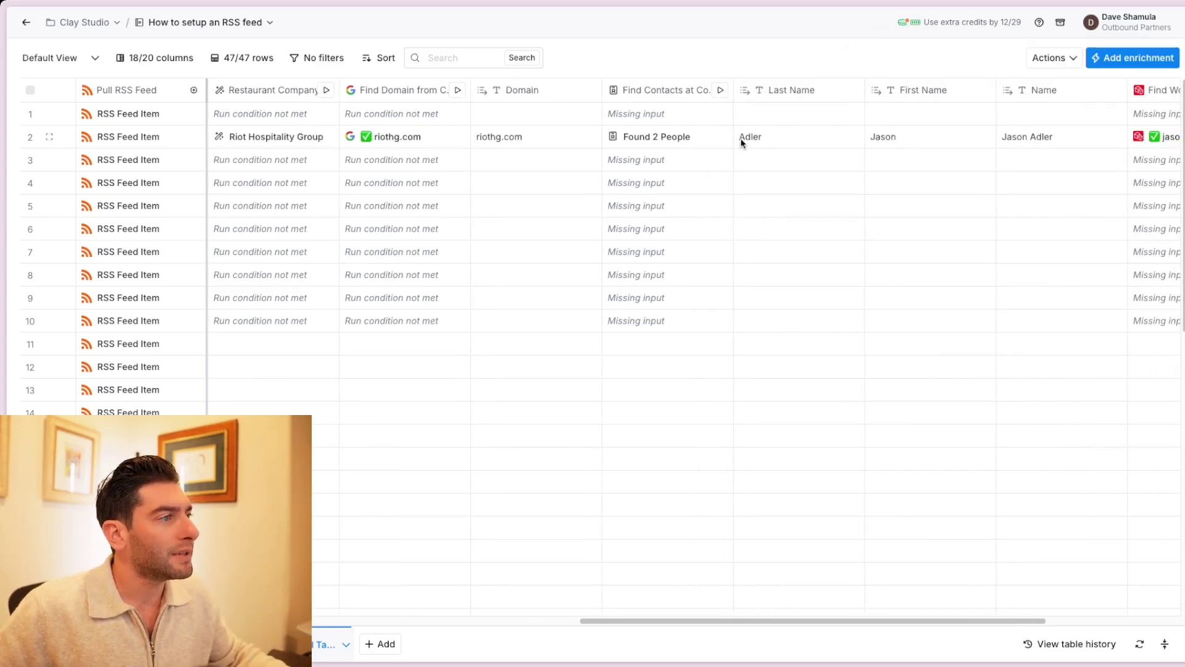
scroll(904, 132, "right", 5)
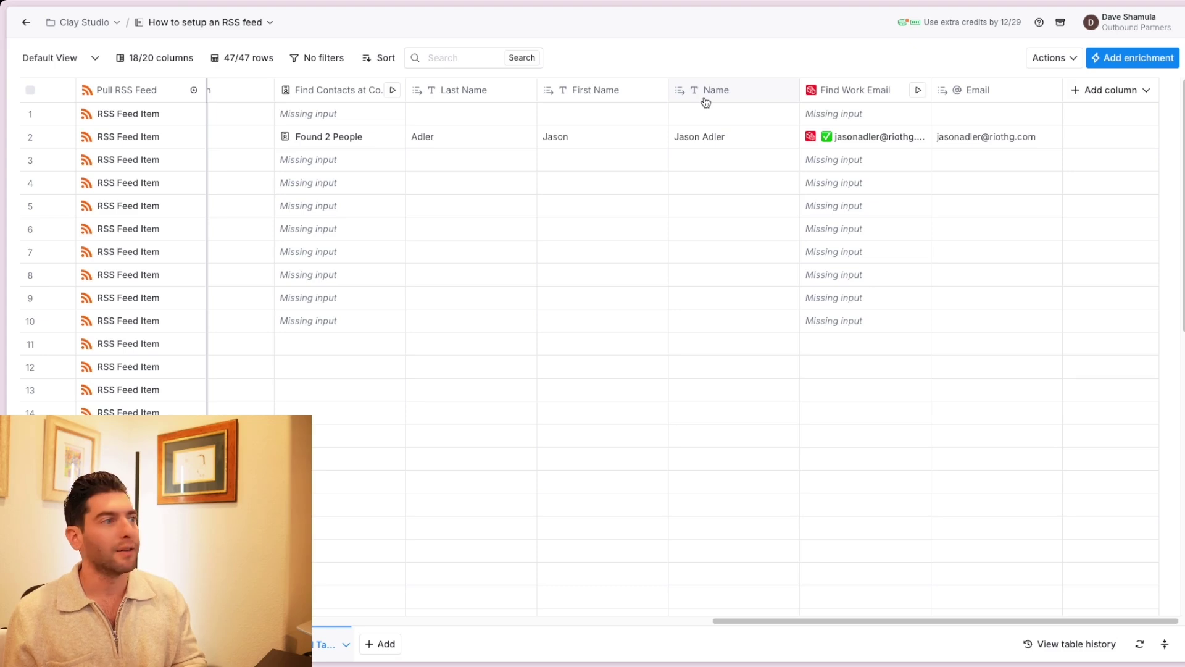
left_click(854, 99)
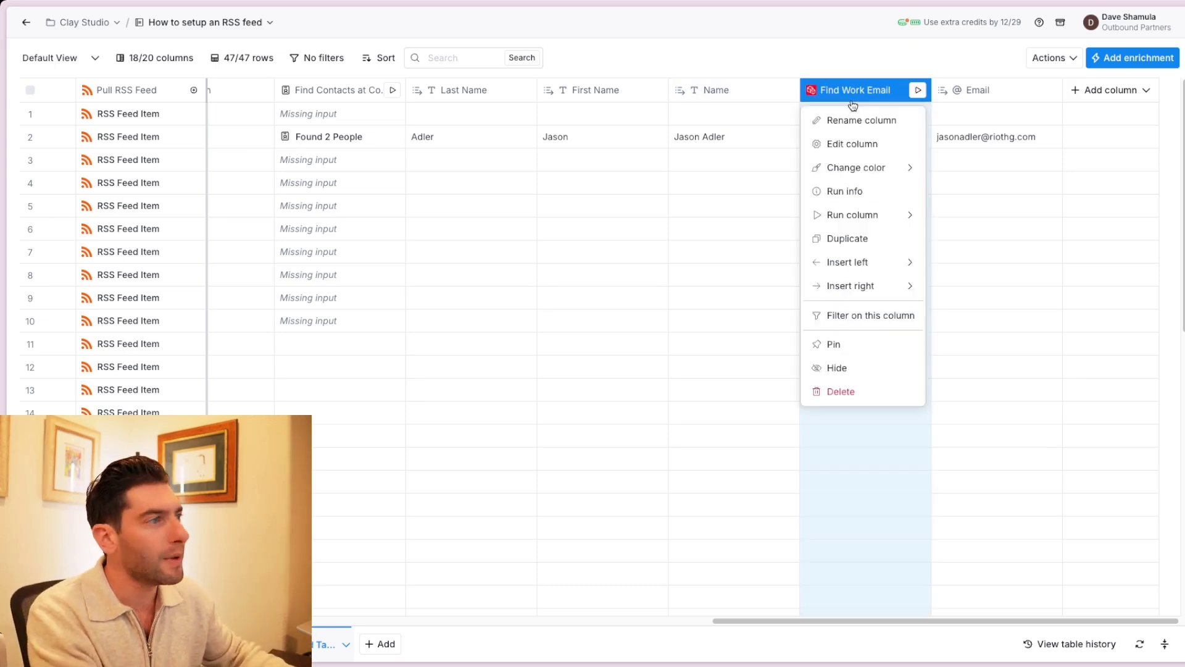
left_click(846, 146)
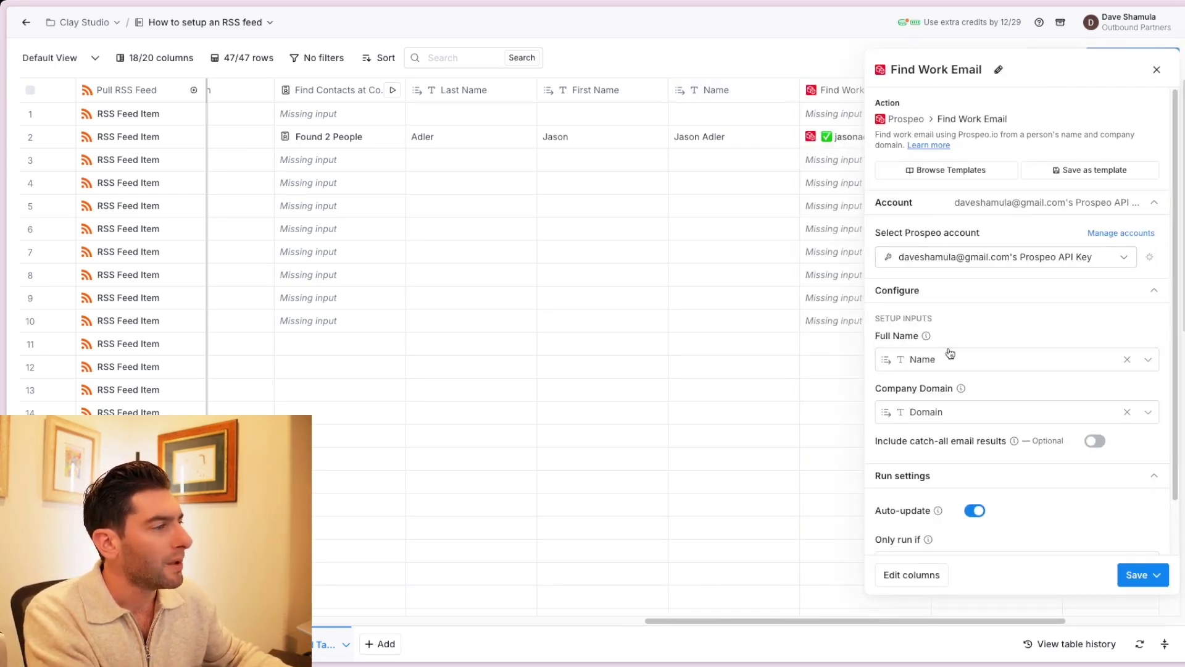
scroll(1019, 371, "down", 1)
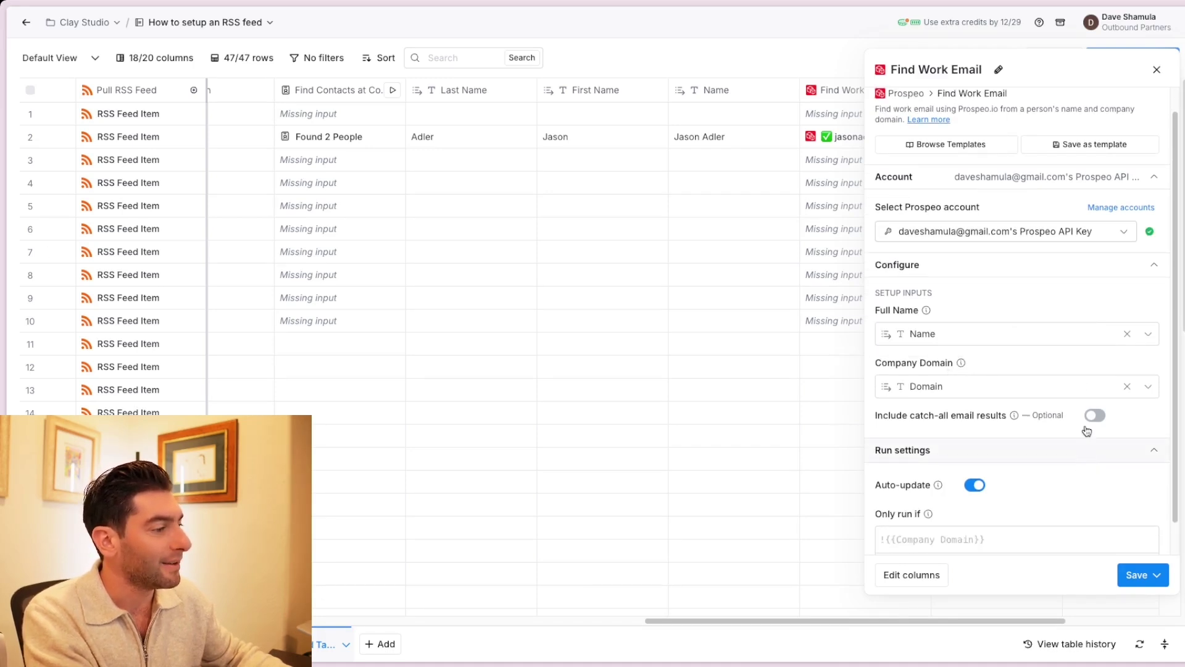
left_click(1156, 70)
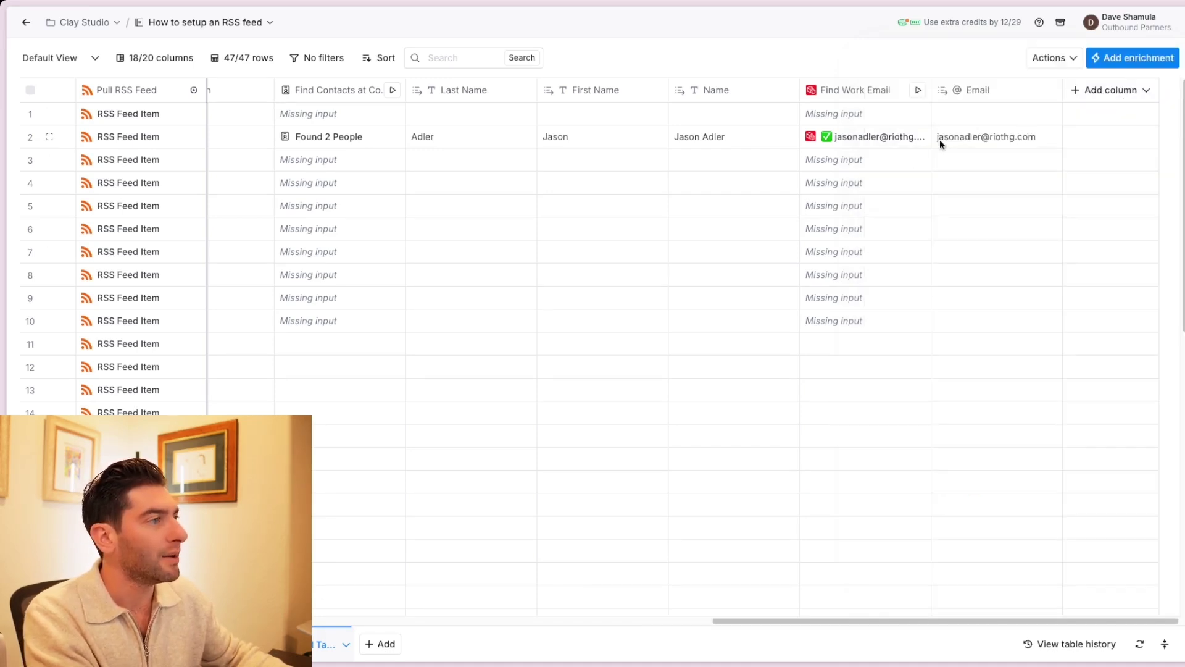
left_click(971, 139)
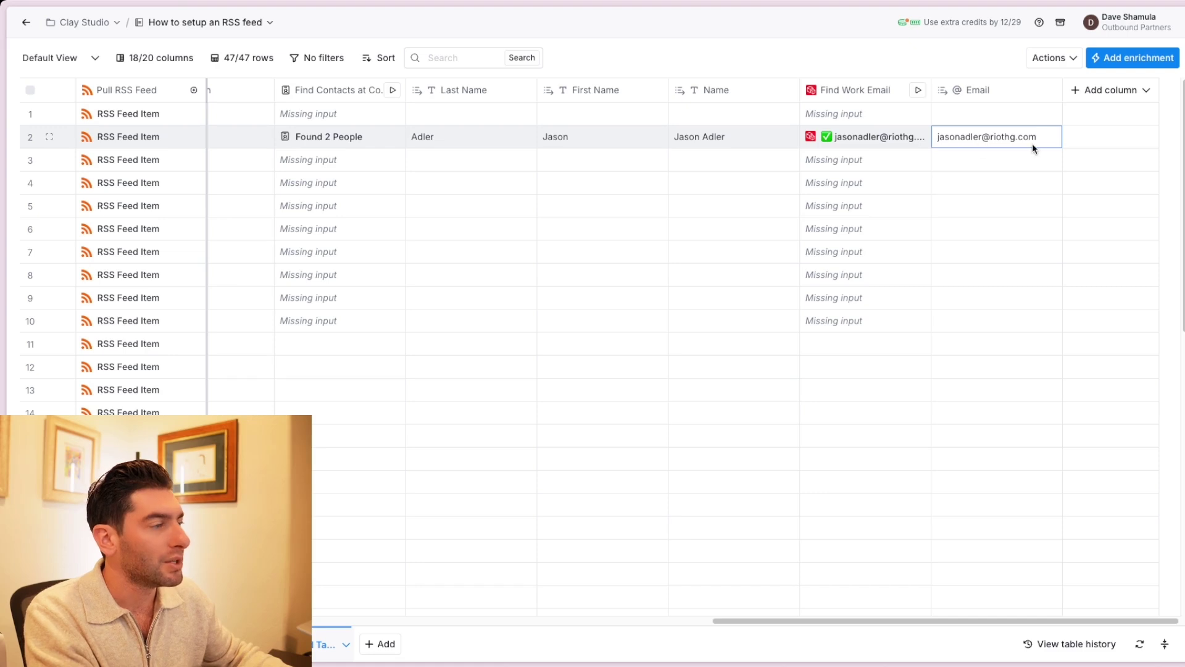